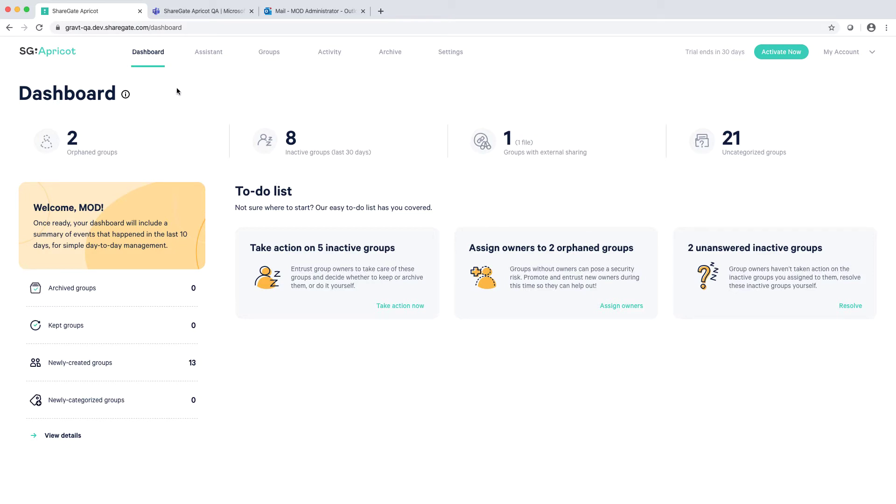
Step: Open the Office 365 groups list and look over its available filters
{"action": "left_click", "coordinate": [269, 51]}
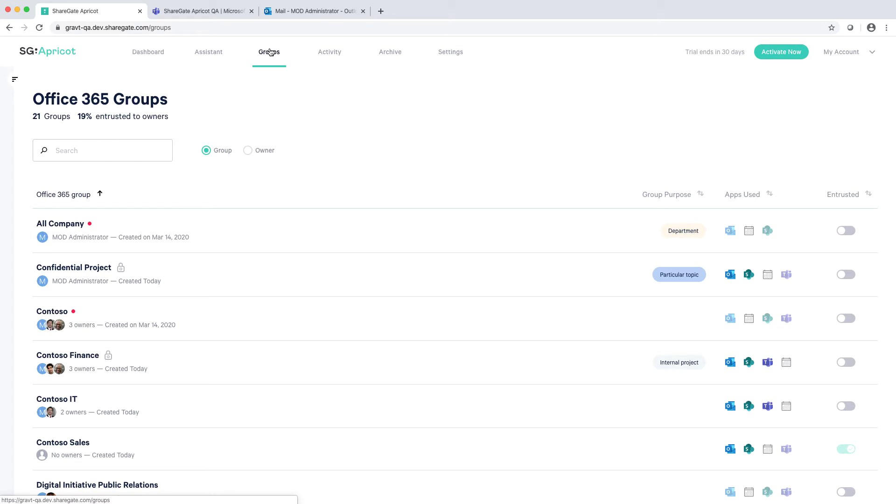
{"action": "left_click", "coordinate": [15, 80]}
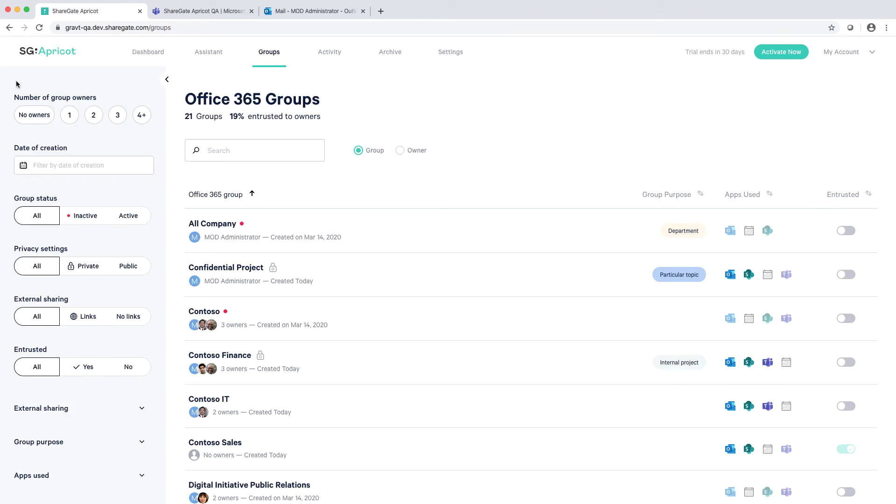
{"action": "left_click", "coordinate": [167, 80]}
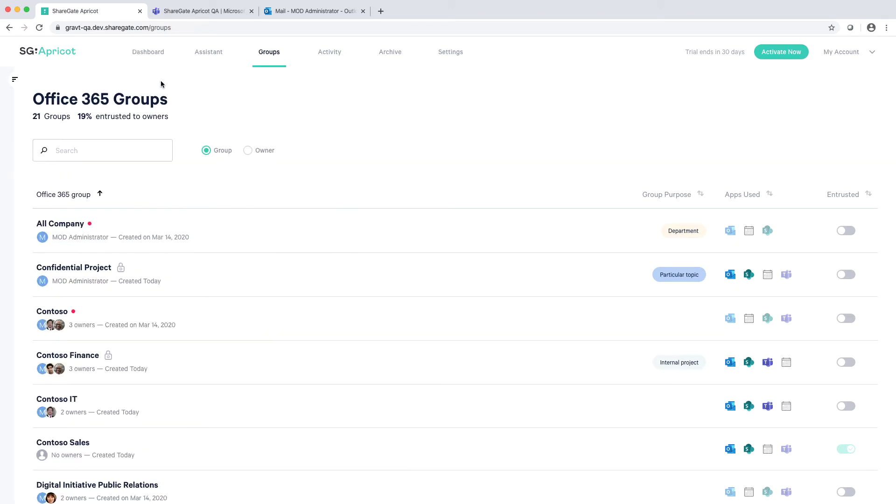
Step: View the tenant activity log and the page for archived groups
{"action": "left_click", "coordinate": [322, 61]}
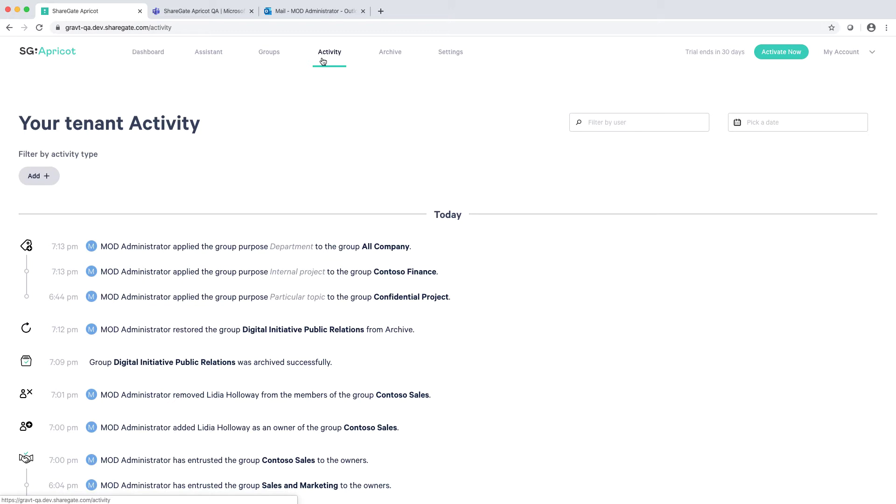
{"action": "left_click", "coordinate": [389, 55]}
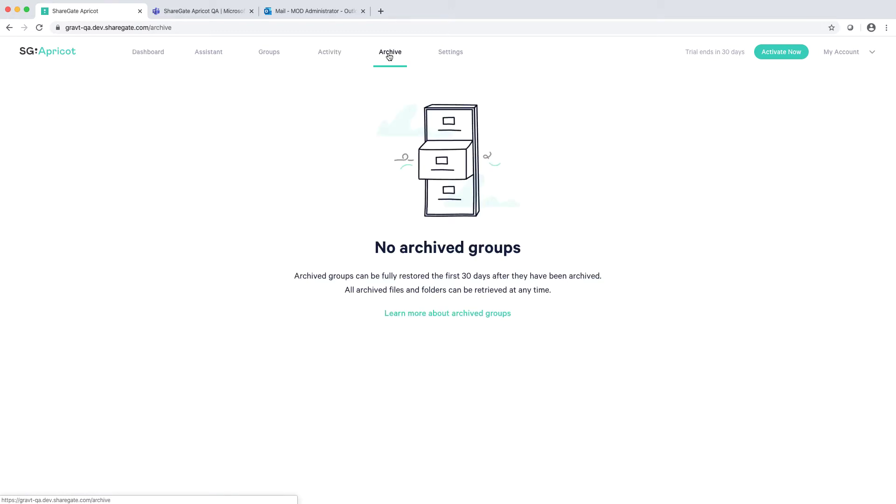
Step: Examine the Settings page, covering communications, global policies and policies for entrusted owners
{"action": "left_click", "coordinate": [450, 55]}
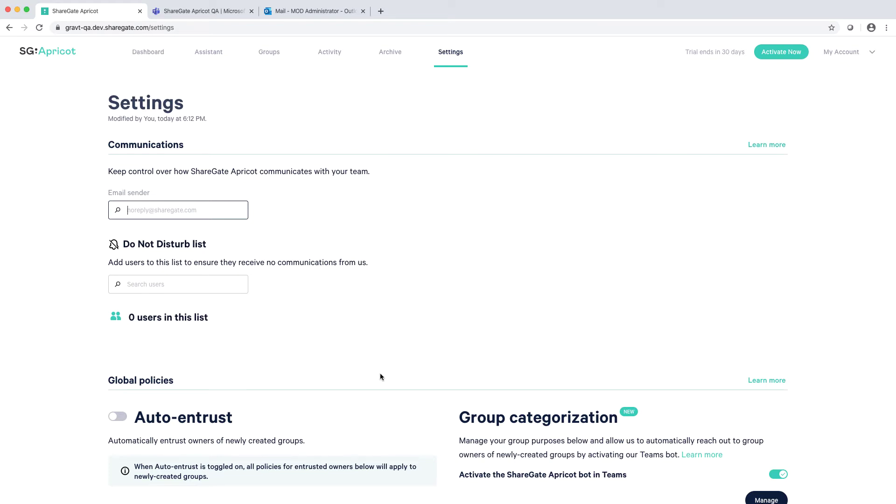
{"action": "scroll", "coordinate": [381, 377], "scroll_direction": "down", "scroll_amount": 5}
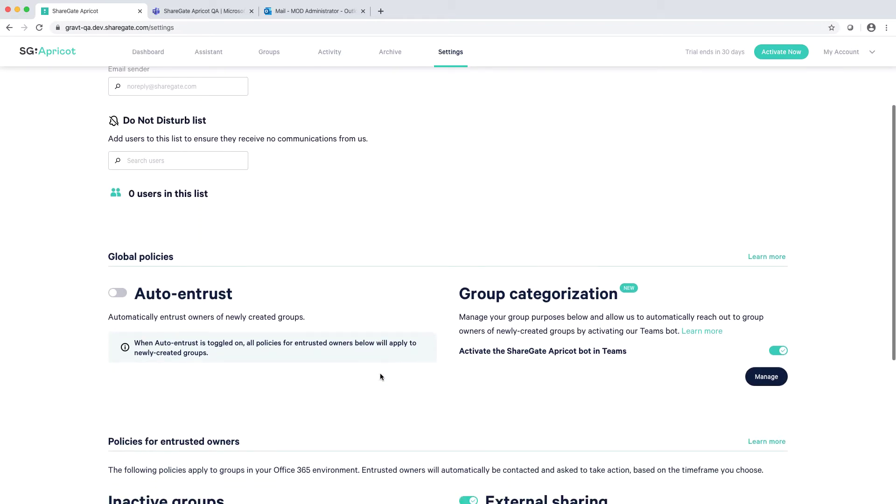
{"action": "scroll", "coordinate": [380, 376], "scroll_direction": "down", "scroll_amount": 4}
{"action": "scroll", "coordinate": [380, 377], "scroll_direction": "up", "scroll_amount": 10}
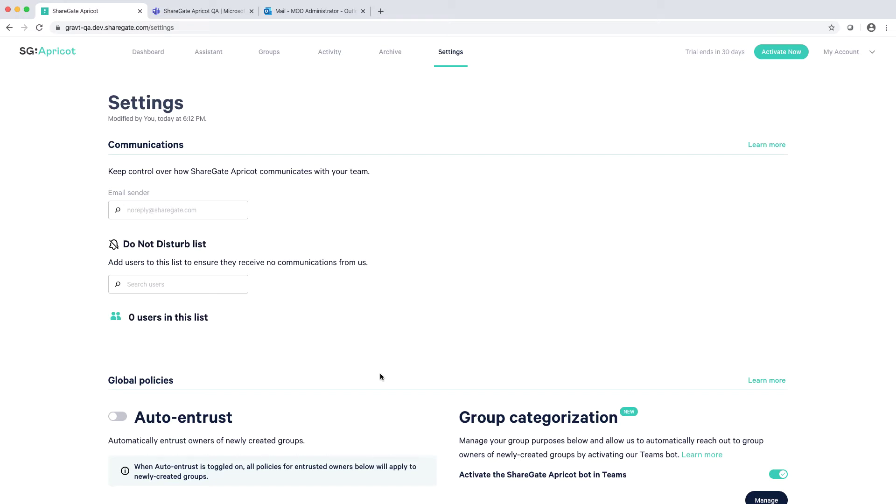
Step: Review the list of group purposes managed under Group categorization and close it
{"action": "scroll", "coordinate": [380, 373], "scroll_direction": "down", "scroll_amount": 3}
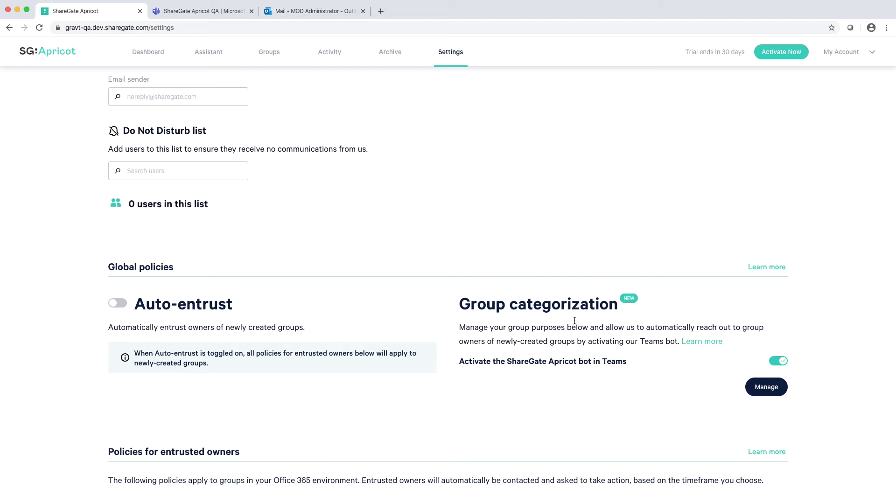
{"action": "left_click", "coordinate": [761, 390]}
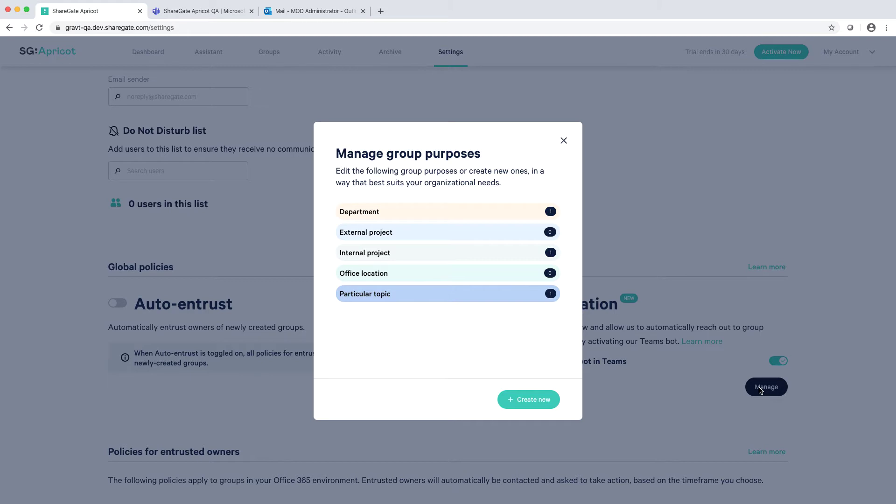
{"action": "left_click", "coordinate": [563, 140]}
Step: Check the purposes assigned in the groups list and inspect the details of the Contoso group
{"action": "left_click", "coordinate": [277, 58]}
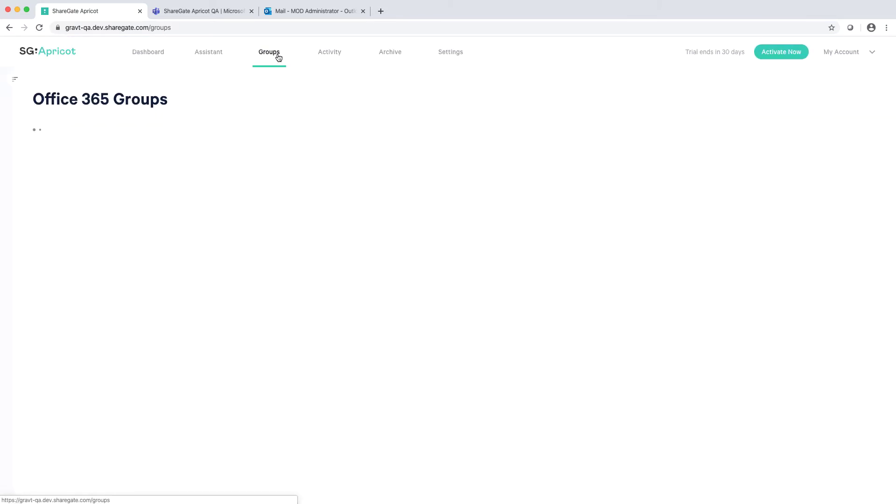
{"action": "scroll", "coordinate": [406, 289], "scroll_direction": "down", "scroll_amount": 3}
{"action": "scroll", "coordinate": [406, 289], "scroll_direction": "up", "scroll_amount": 2}
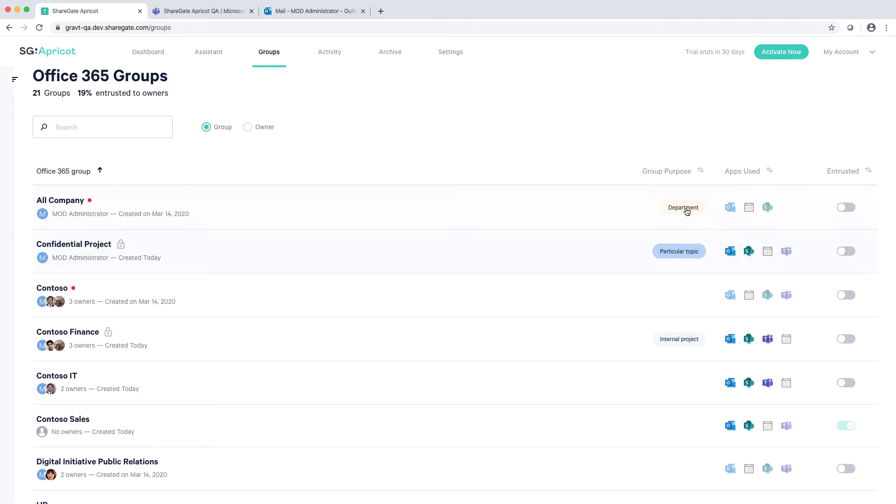
{"action": "left_click", "coordinate": [614, 298]}
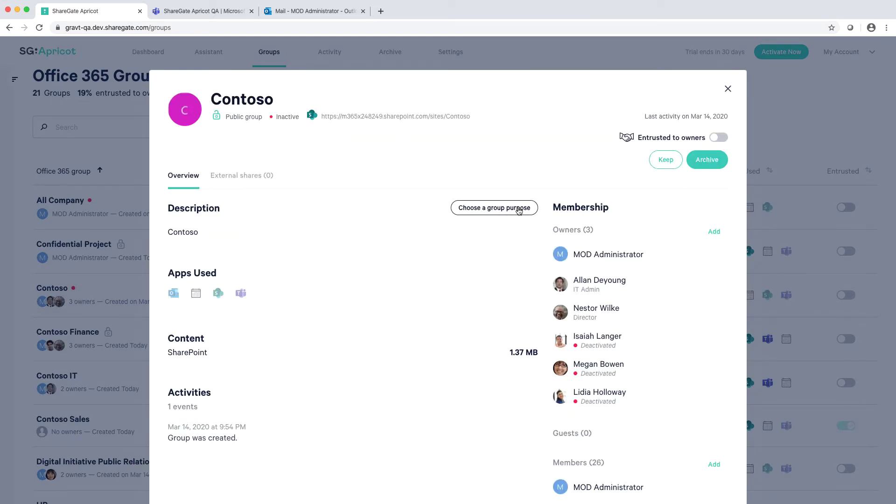
{"action": "left_click", "coordinate": [490, 59]}
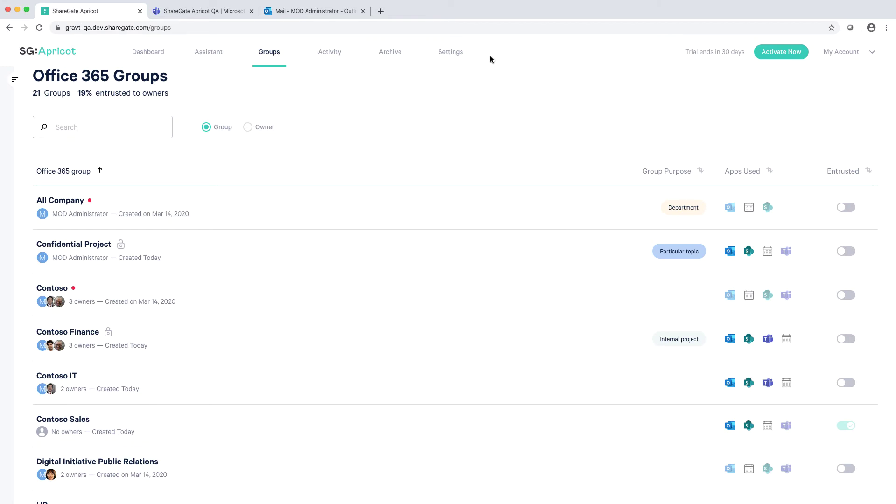
Step: Check the Group categorization settings and, in the ShareGate Apricot chat in Microsoft Teams, choose External project as the Confidential Project group's purpose
{"action": "left_click", "coordinate": [456, 56]}
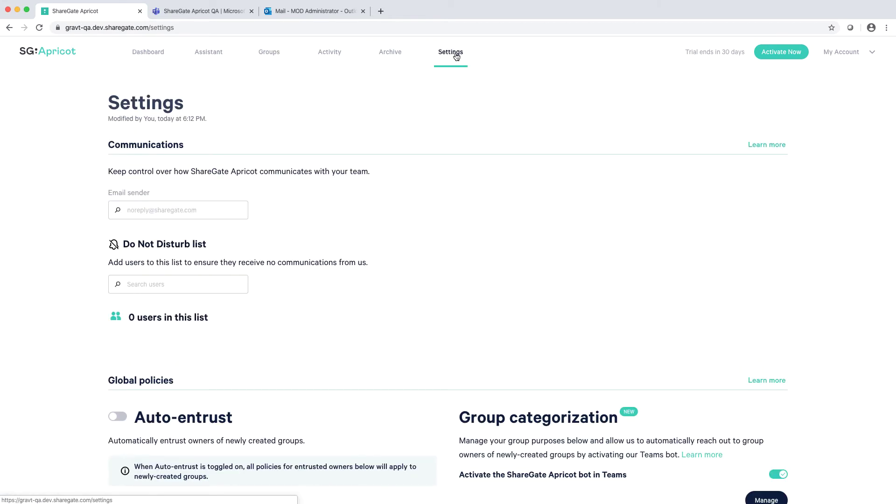
{"action": "scroll", "coordinate": [562, 202], "scroll_direction": "down", "scroll_amount": 4}
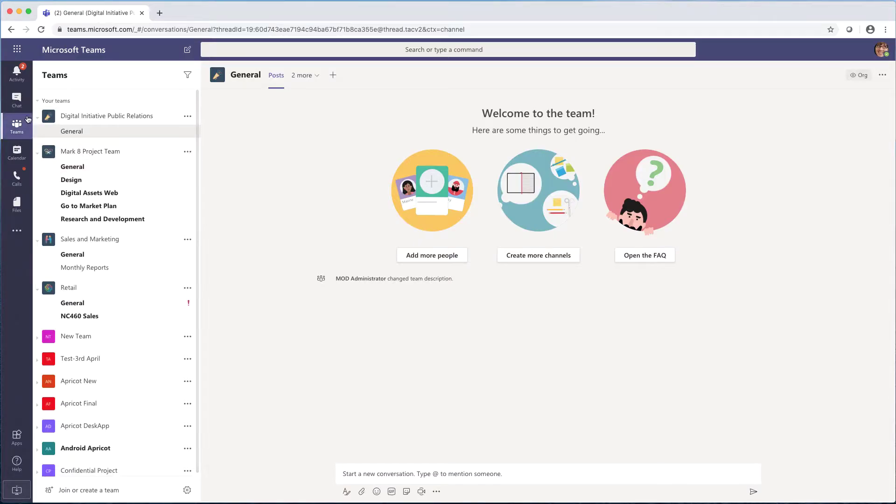
{"action": "left_click", "coordinate": [18, 107]}
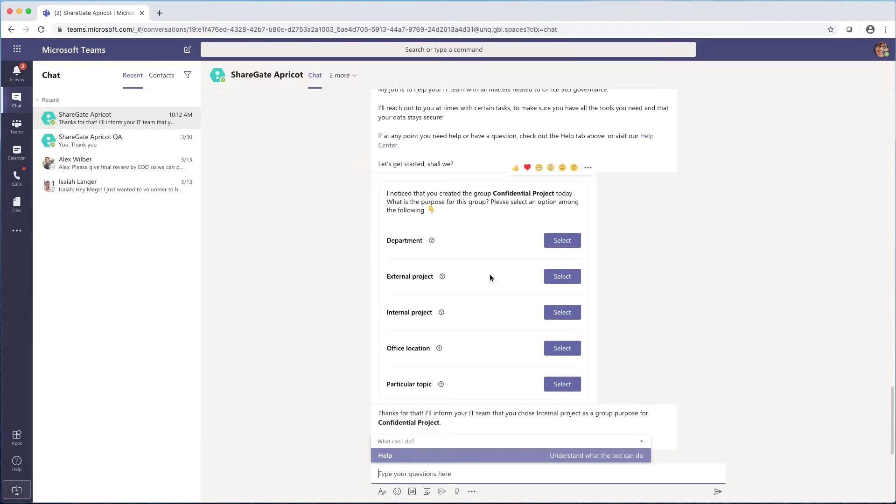
{"action": "left_click", "coordinate": [557, 276]}
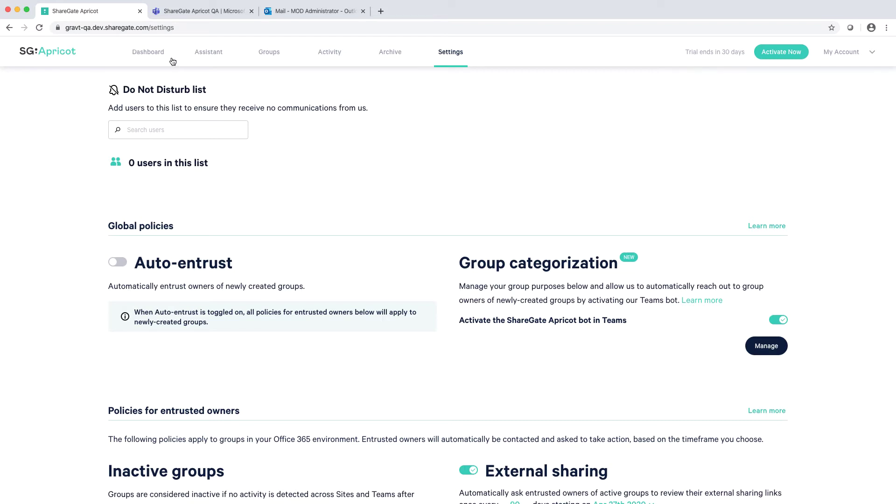
Step: View the activity of newly created groups from the ShareGate Apricot dashboard and check the Auto-entrust policy in Settings
{"action": "left_click", "coordinate": [152, 55]}
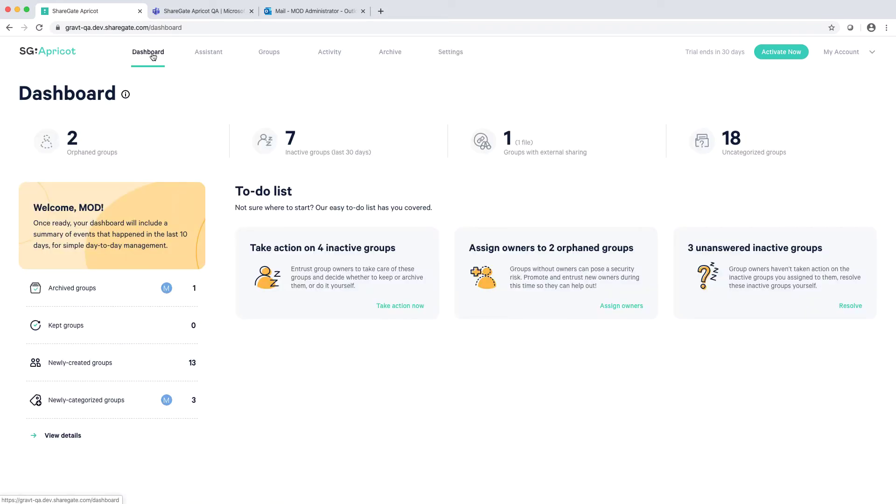
{"action": "left_click", "coordinate": [119, 365]}
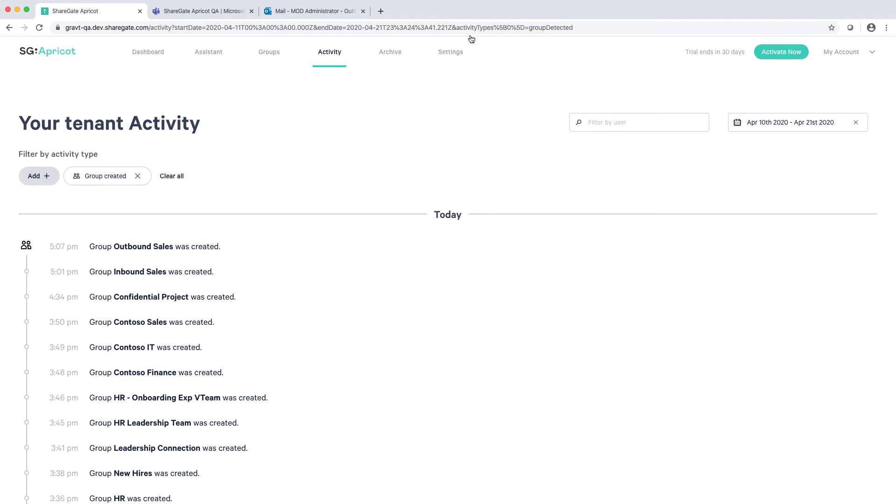
{"action": "left_click", "coordinate": [455, 52]}
{"action": "scroll", "coordinate": [456, 52], "scroll_direction": "down", "scroll_amount": 3}
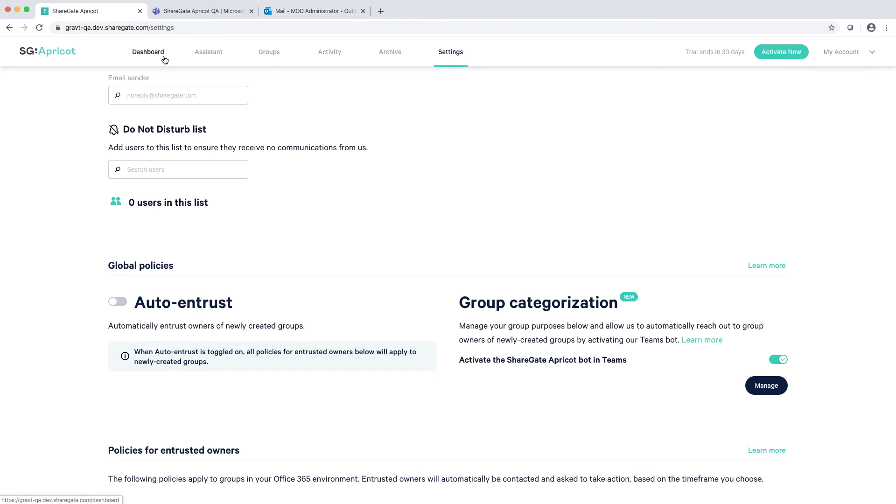
Step: From the dashboard's orphaned groups, open Contoso Sales and add the recommended active member with the Planner role as owner
{"action": "left_click", "coordinate": [148, 52]}
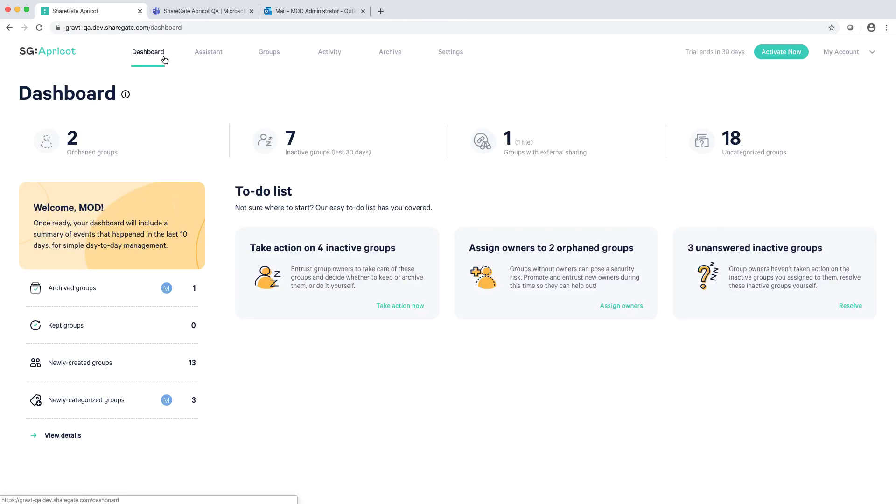
{"action": "left_click", "coordinate": [126, 155]}
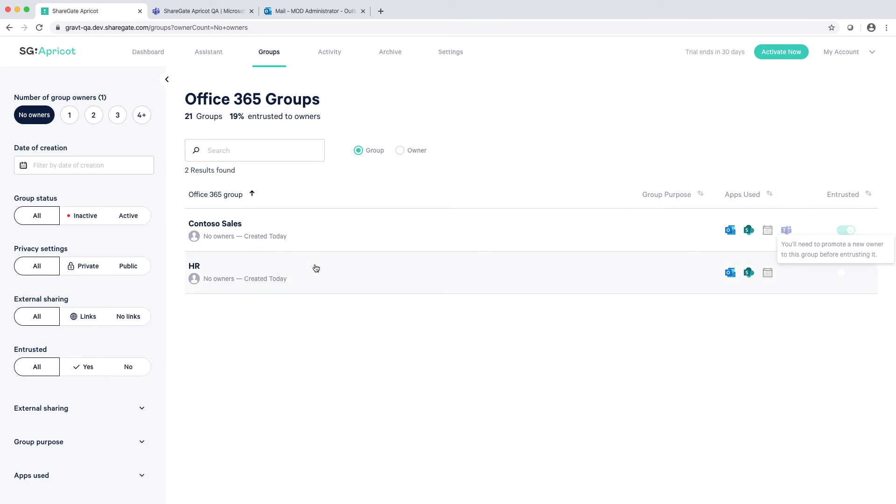
{"action": "left_click", "coordinate": [301, 235]}
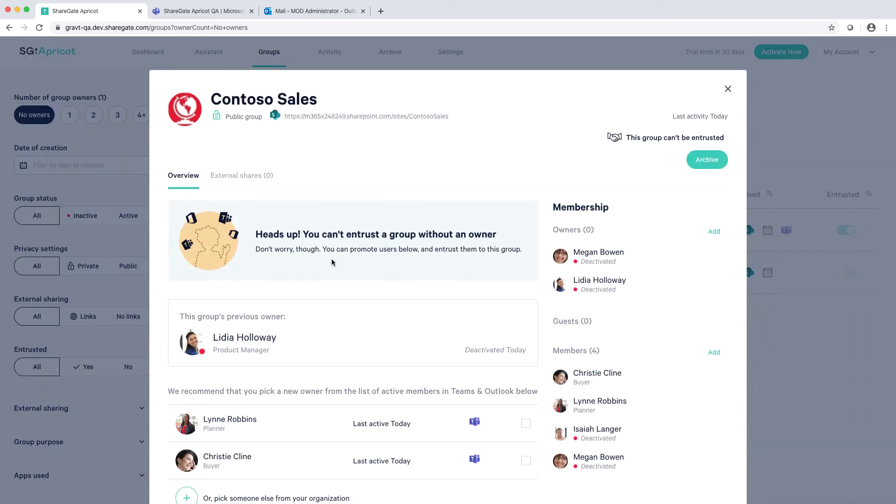
{"action": "scroll", "coordinate": [332, 262], "scroll_direction": "down", "scroll_amount": 3}
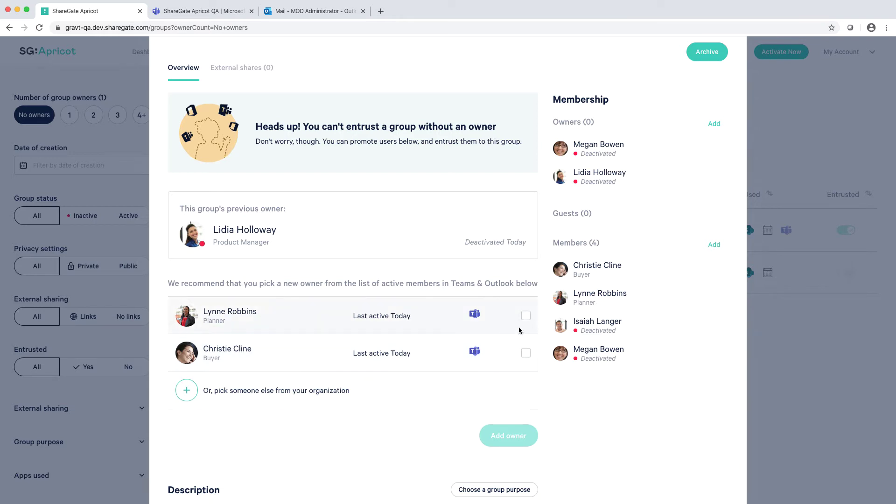
{"action": "left_click", "coordinate": [526, 316]}
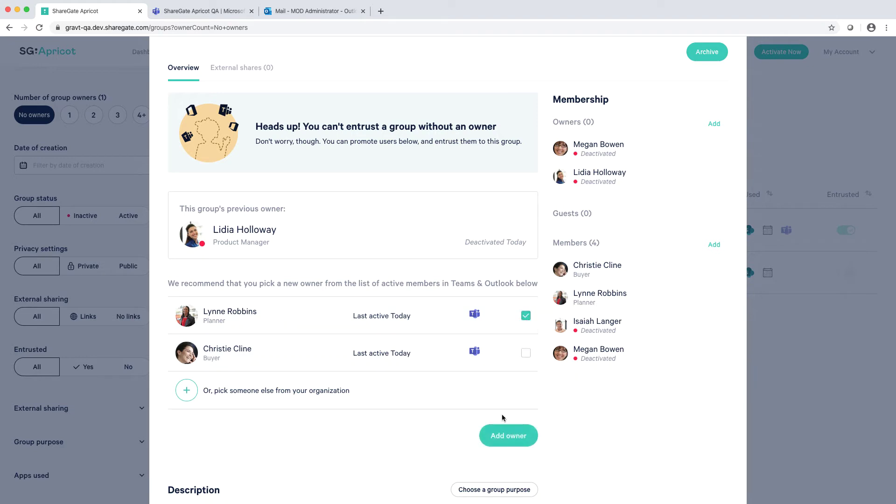
{"action": "left_click", "coordinate": [501, 435]}
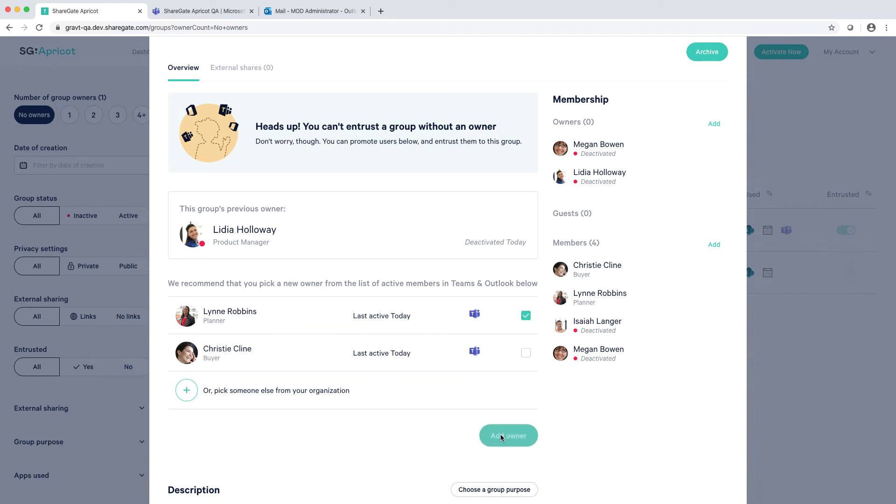
{"action": "left_click", "coordinate": [95, 258]}
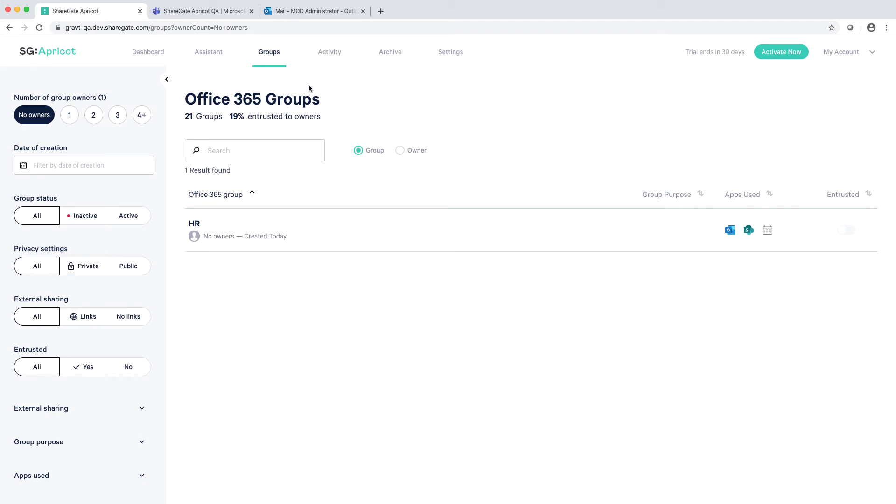
Step: Review the recent tenant activity and the Settings policies for inactive groups and external sharing
{"action": "left_click", "coordinate": [327, 52]}
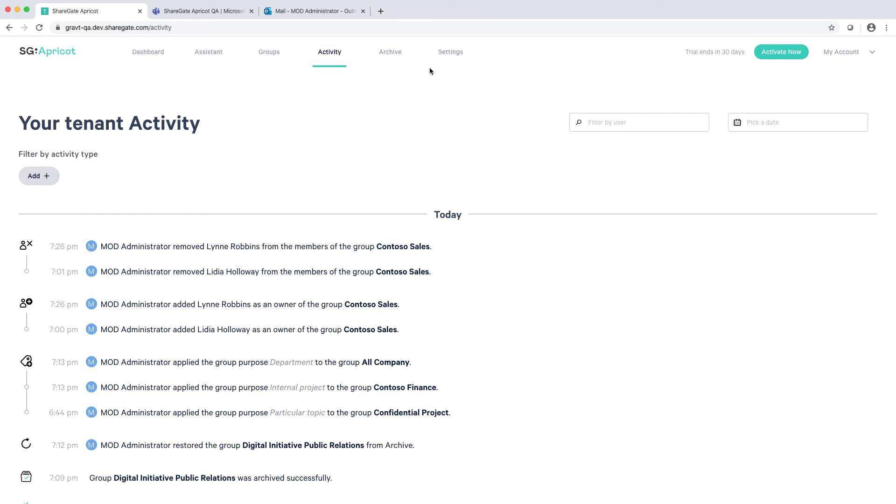
{"action": "left_click", "coordinate": [446, 60]}
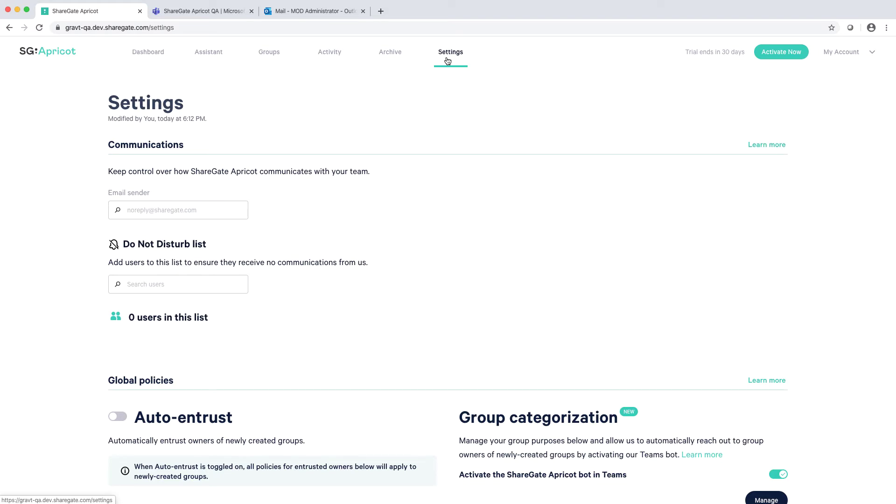
{"action": "scroll", "coordinate": [447, 61], "scroll_direction": "down", "scroll_amount": 5}
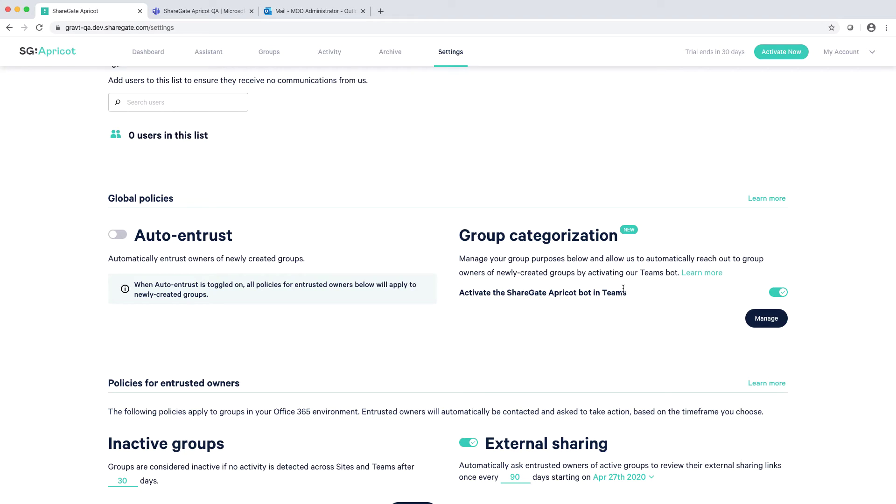
{"action": "scroll", "coordinate": [623, 289], "scroll_direction": "down", "scroll_amount": 1}
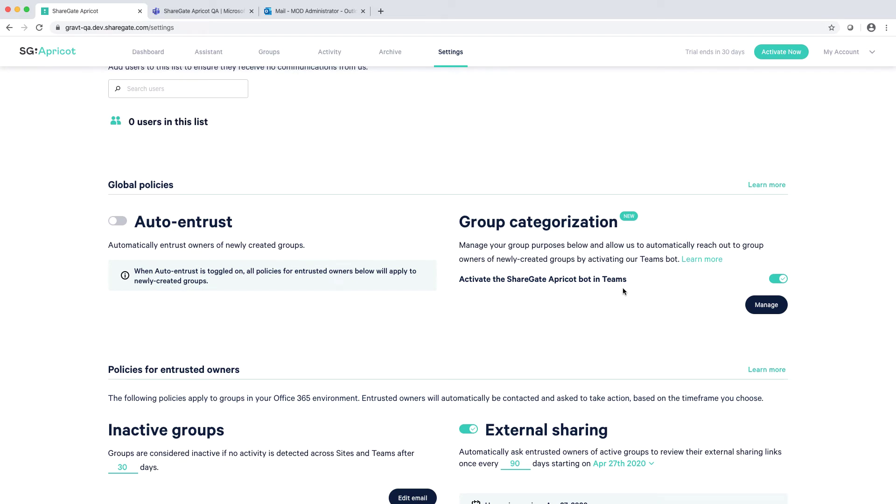
{"action": "scroll", "coordinate": [623, 288], "scroll_direction": "down", "scroll_amount": 3}
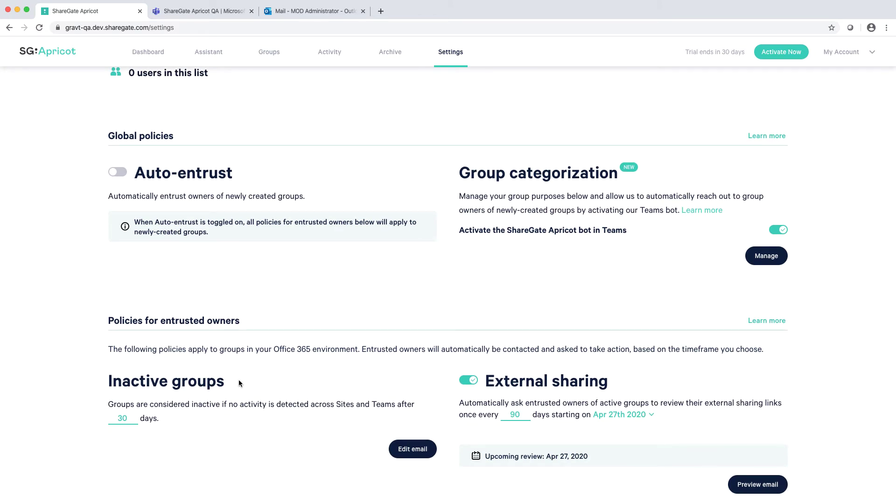
{"action": "scroll", "coordinate": [239, 382], "scroll_direction": "down", "scroll_amount": 1}
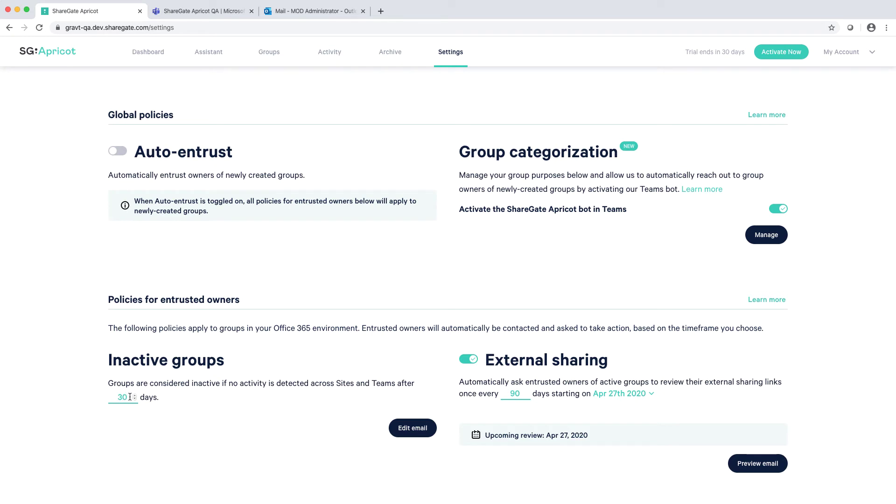
Step: Filter the Office 365 groups by Inactive status and clear the No owners filter
{"action": "left_click", "coordinate": [269, 52]}
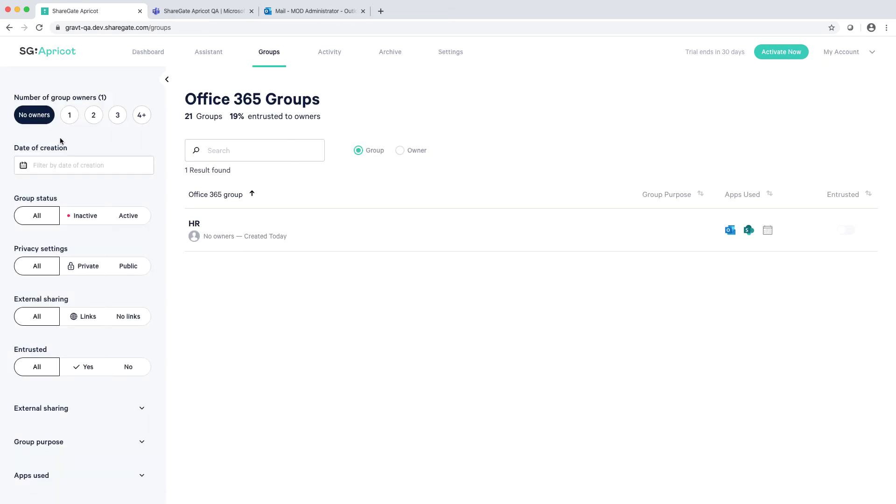
{"action": "left_click", "coordinate": [81, 217]}
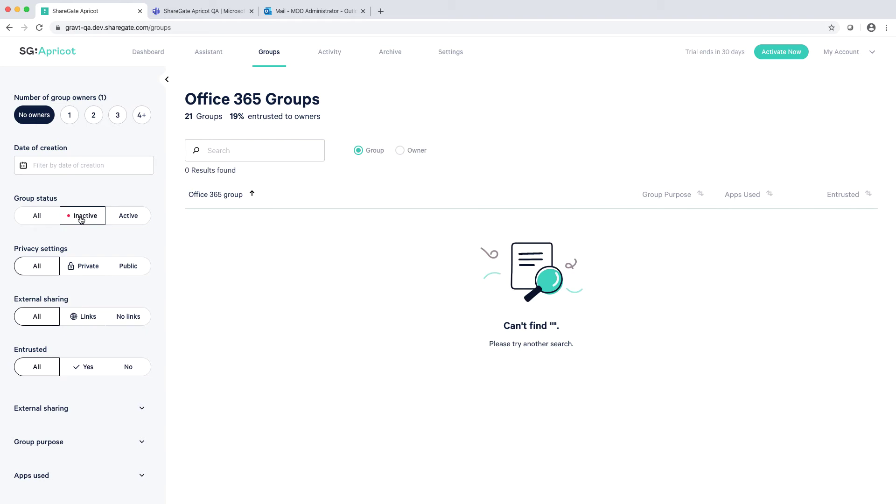
{"action": "left_click", "coordinate": [34, 116]}
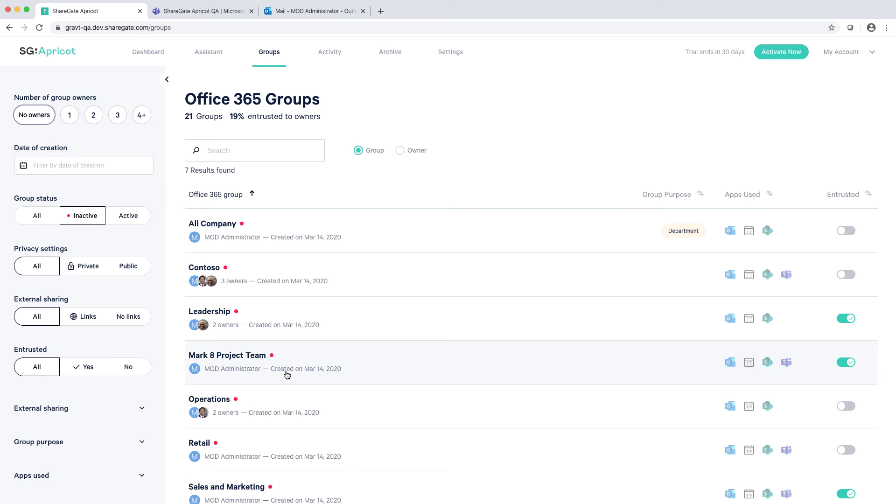
Step: Open the inactive groups from the dashboard and check the Mark 8 Project Team group's app activity
{"action": "left_click", "coordinate": [149, 52]}
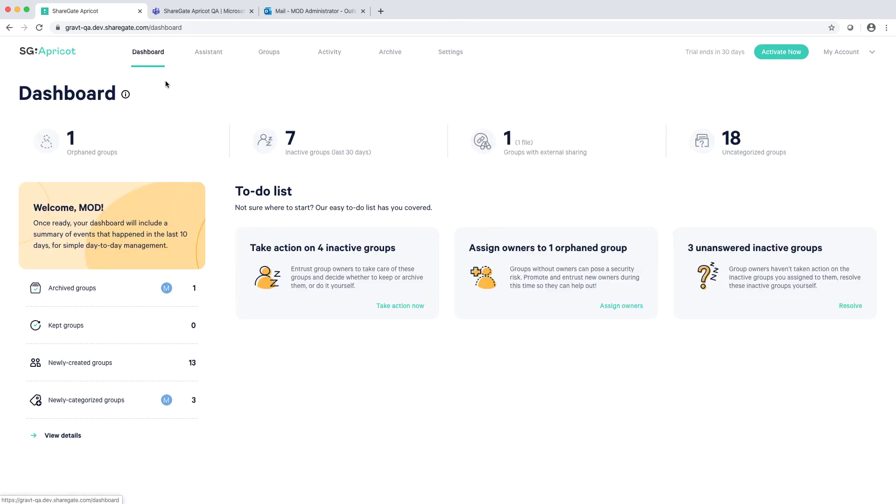
{"action": "left_click", "coordinate": [277, 147]}
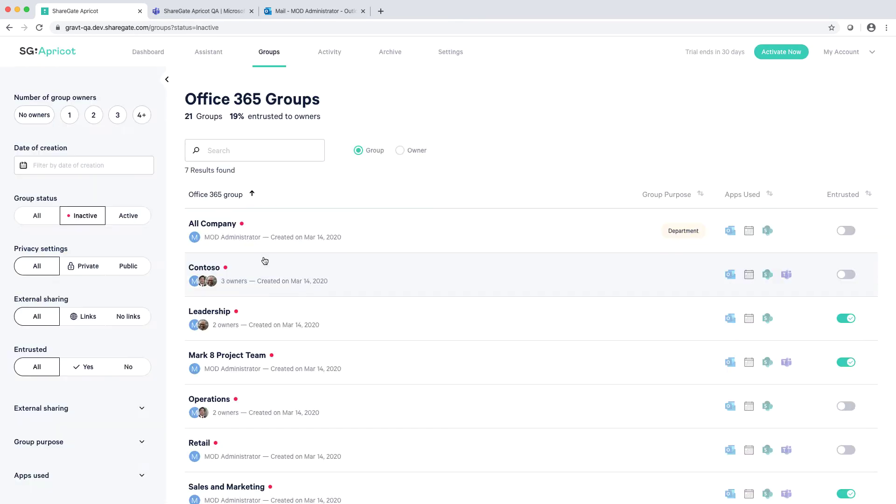
{"action": "left_click", "coordinate": [166, 79]}
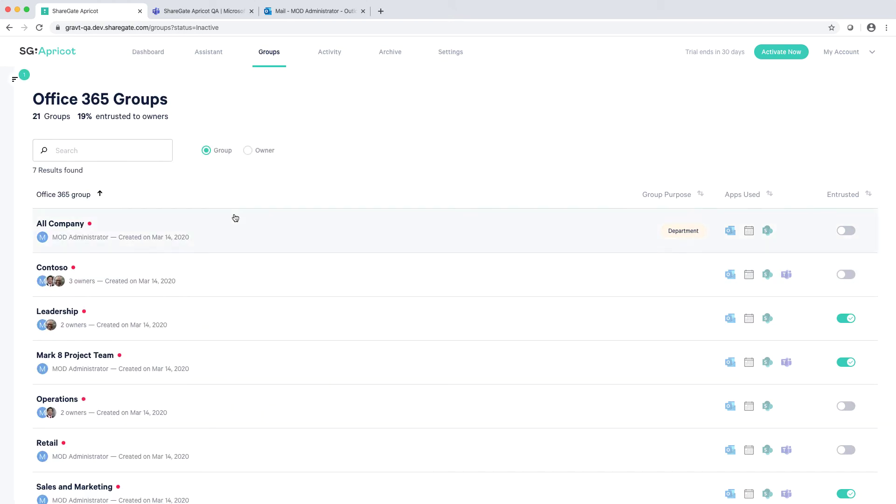
{"action": "scroll", "coordinate": [234, 218], "scroll_direction": "down", "scroll_amount": 1}
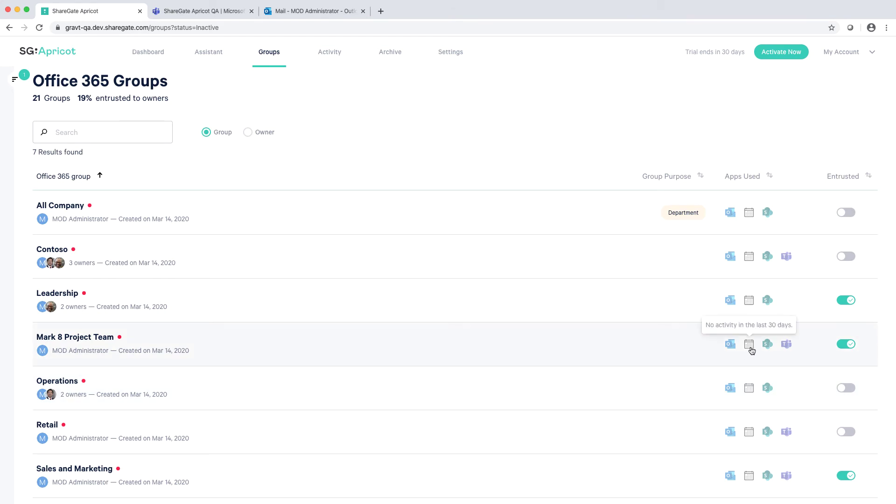
{"action": "mouse_move", "coordinate": [773, 350]}
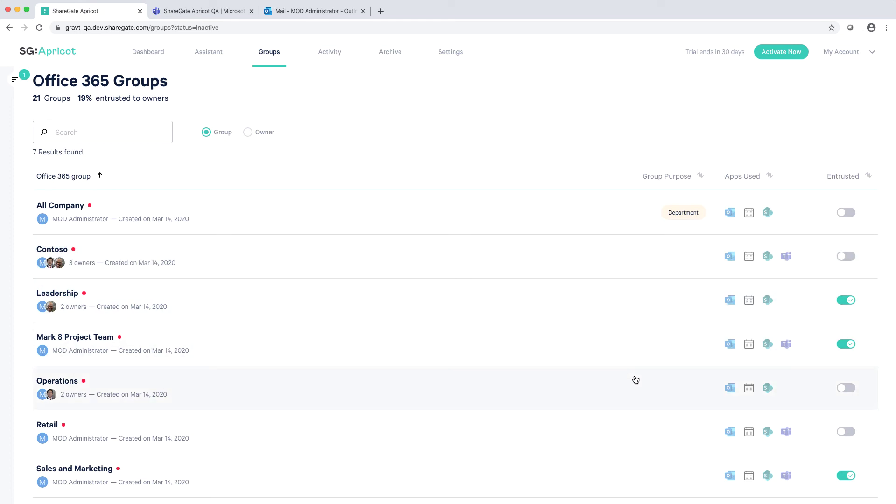
Step: Archive the inactive Operations group and close its details
{"action": "left_click", "coordinate": [634, 386]}
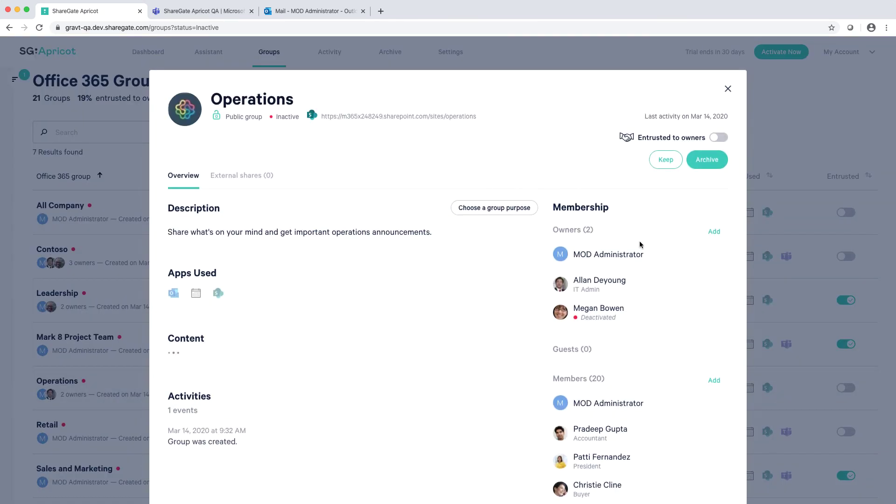
{"action": "left_click", "coordinate": [704, 166]}
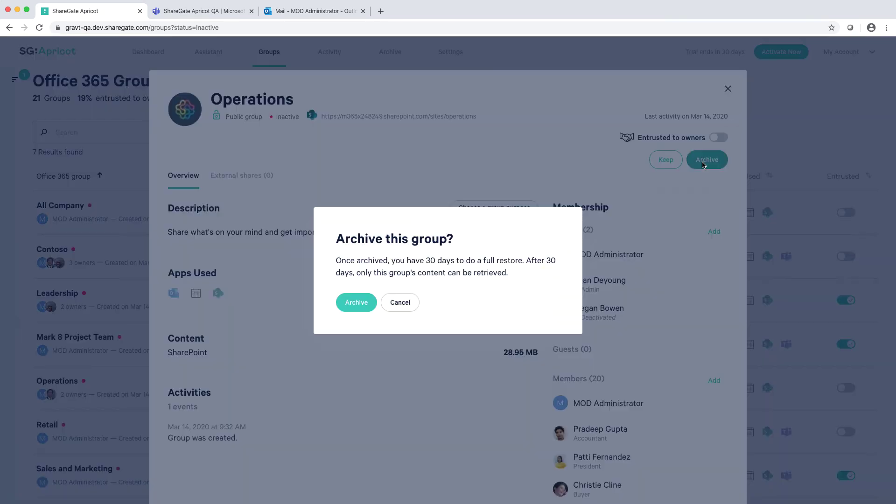
{"action": "left_click", "coordinate": [357, 303]}
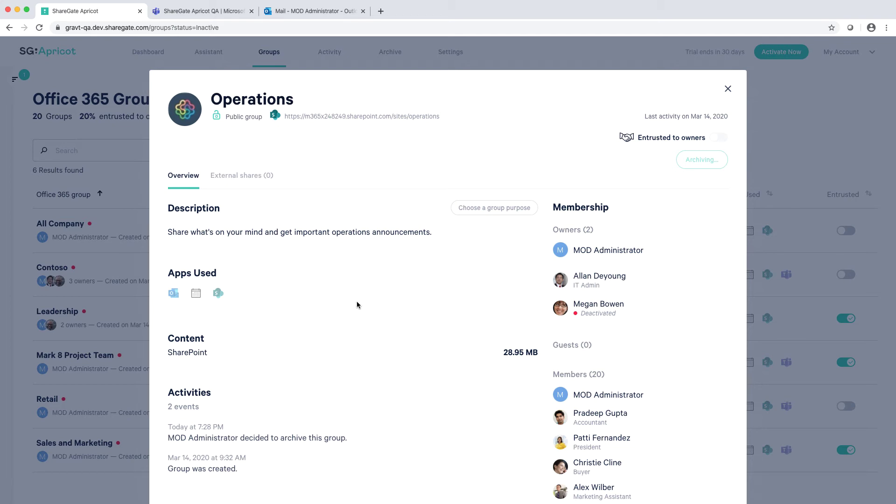
{"action": "left_click", "coordinate": [119, 255]}
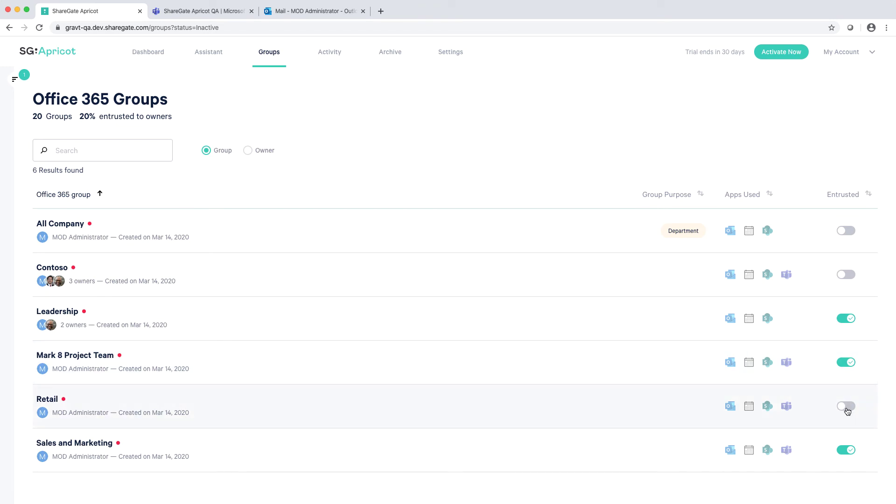
Step: Reload the Office 365 groups list without the inactive filter and check the global policies in Settings
{"action": "left_click", "coordinate": [264, 53]}
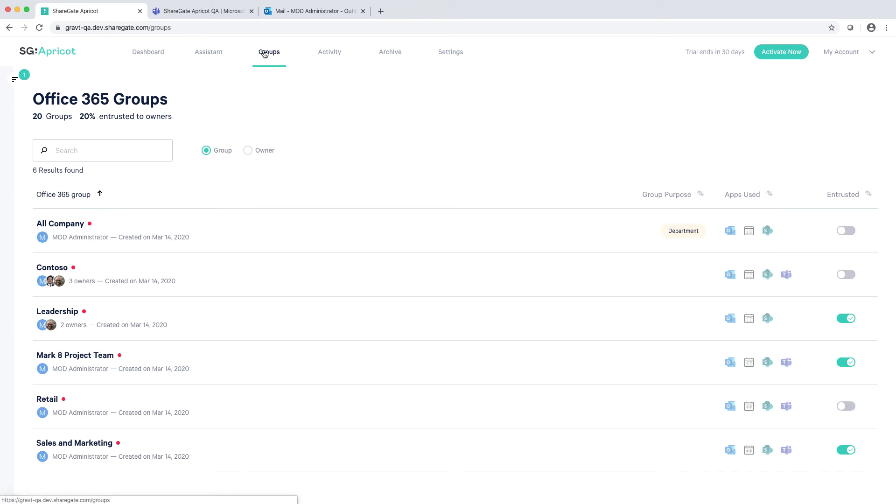
{"action": "left_click", "coordinate": [230, 27]}
{"action": "key", "text": "Return"}
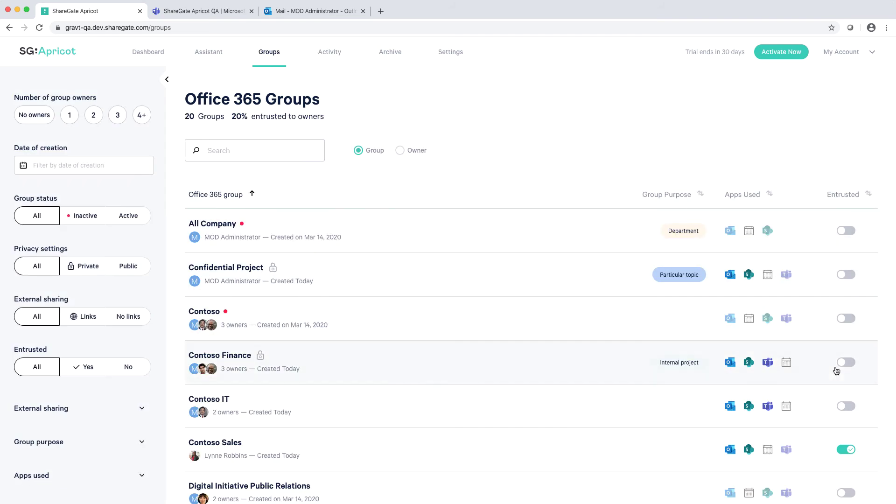
{"action": "left_click", "coordinate": [456, 52]}
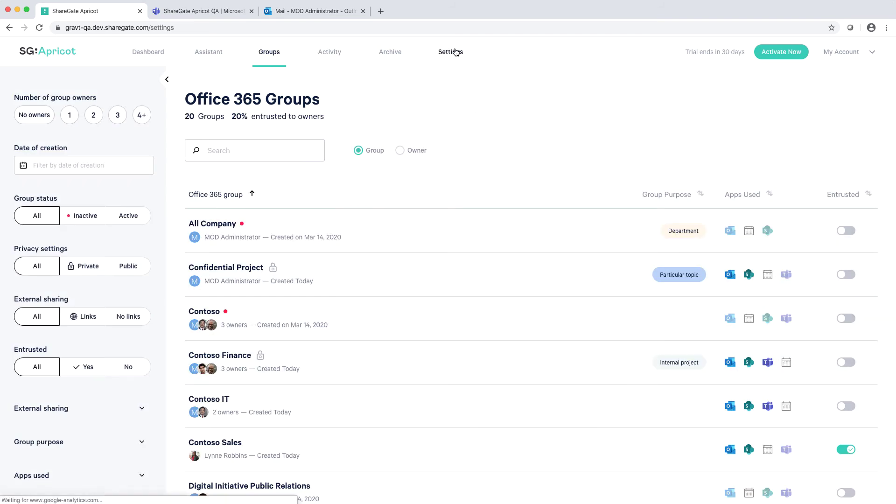
{"action": "scroll", "coordinate": [160, 286], "scroll_direction": "down", "scroll_amount": 3}
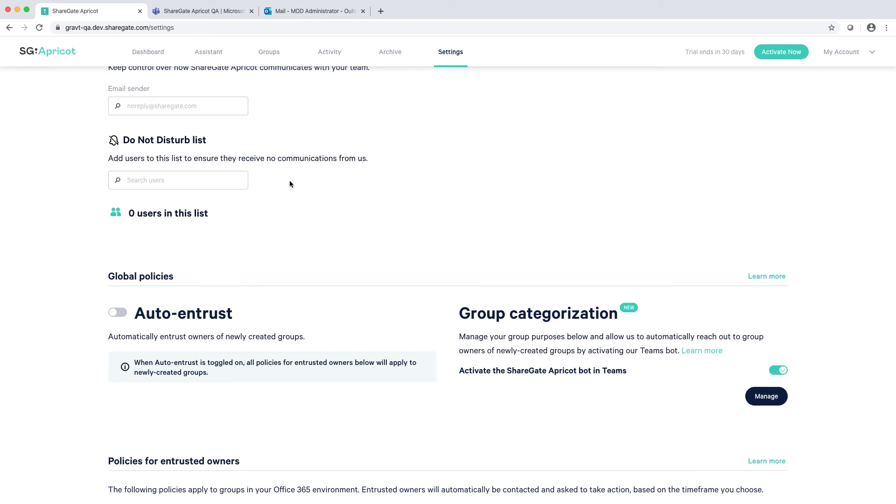
Step: Check the All Company group's inactive marker and view the Sales and Marketing inactivity reminder e-mail in Outlook
{"action": "left_click", "coordinate": [267, 56]}
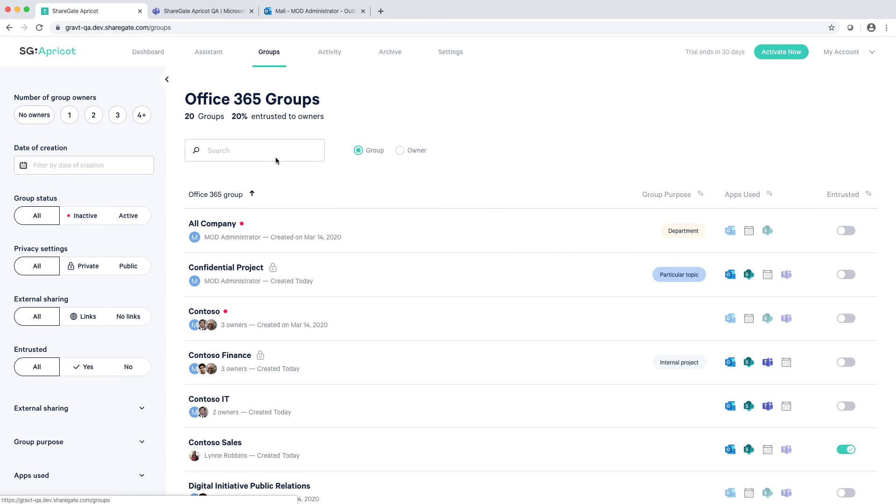
{"action": "mouse_move", "coordinate": [242, 227]}
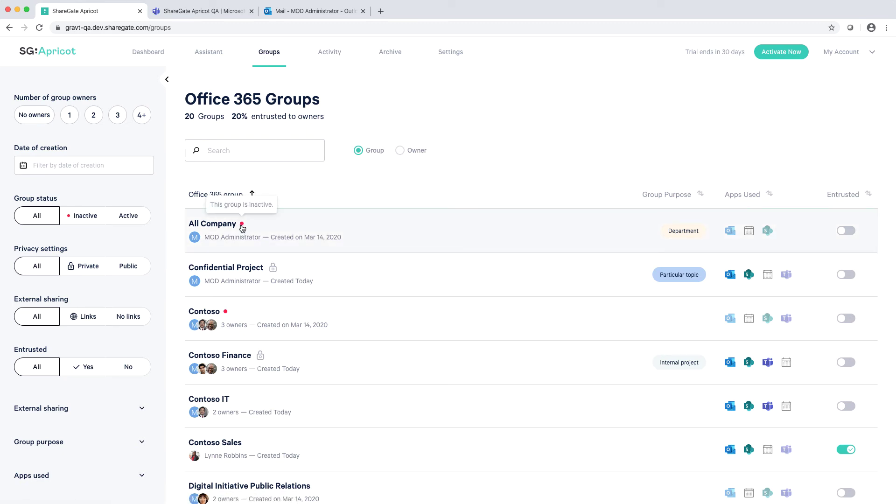
{"action": "left_click", "coordinate": [312, 11]}
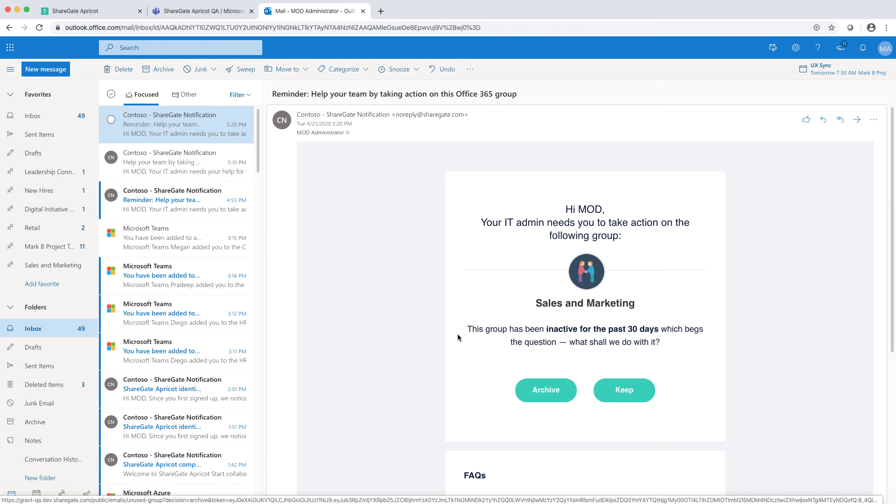
Step: Switch back to ShareGate Apricot and review the archived groups and the Settings policies for entrusted owners
{"action": "left_click", "coordinate": [94, 12]}
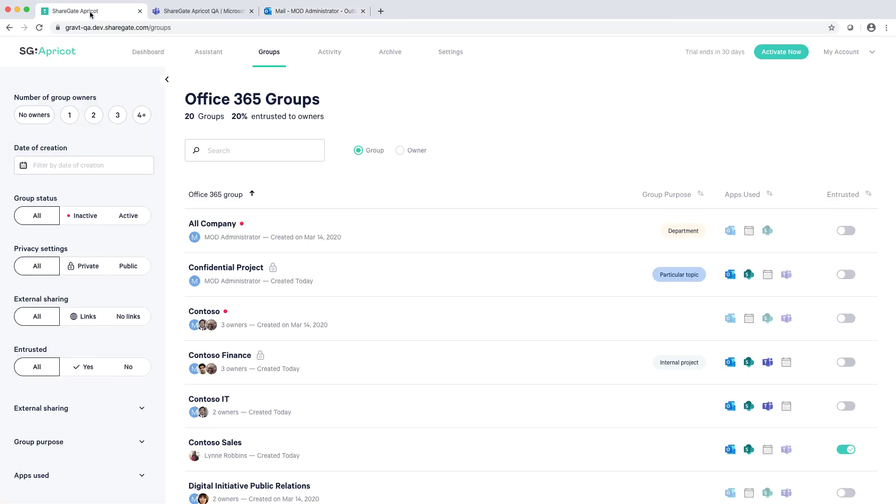
{"action": "left_click", "coordinate": [394, 60]}
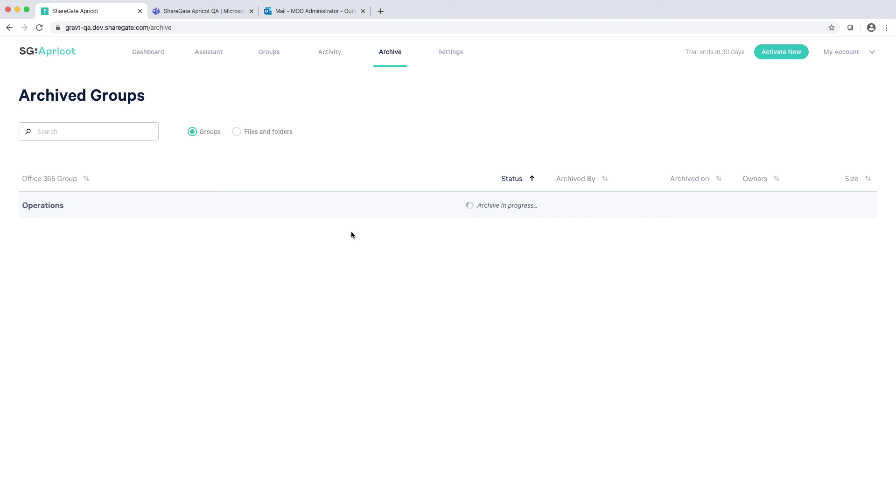
{"action": "left_click", "coordinate": [461, 59]}
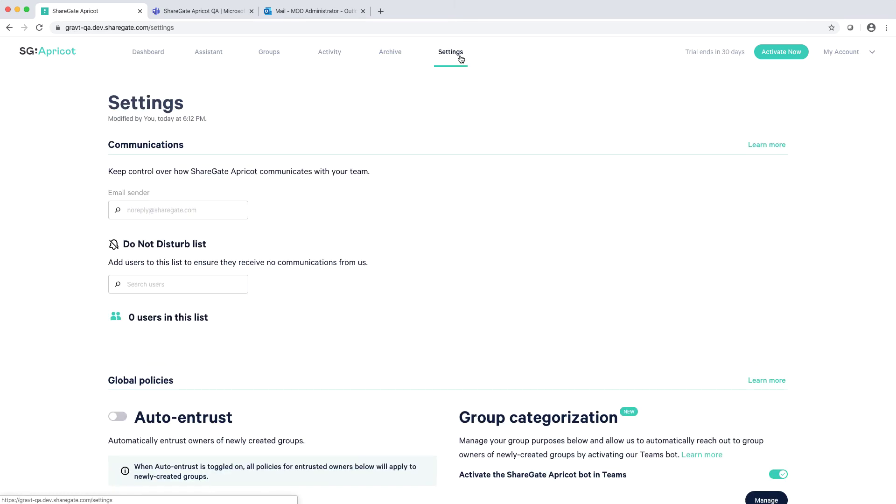
{"action": "scroll", "coordinate": [576, 181], "scroll_direction": "down", "scroll_amount": 3}
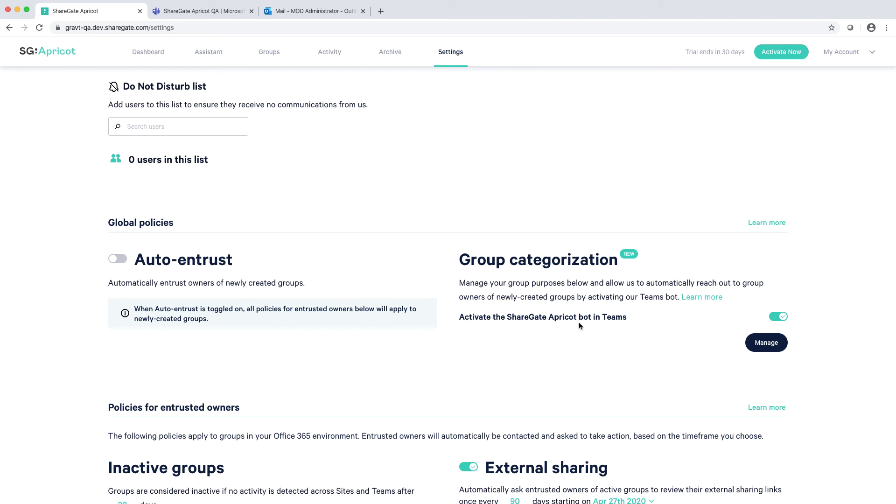
{"action": "scroll", "coordinate": [579, 325], "scroll_direction": "down", "scroll_amount": 3}
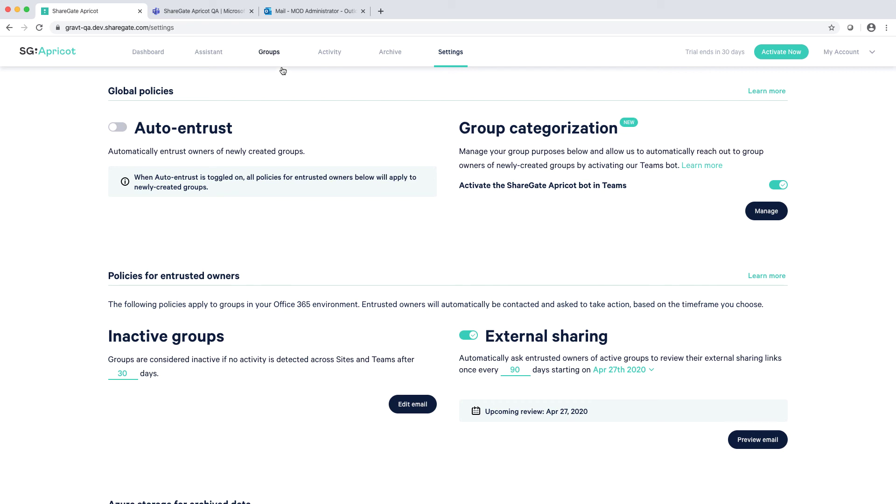
Step: Find the Marketing SEO group in the full groups list and examine its external shares
{"action": "left_click", "coordinate": [273, 56]}
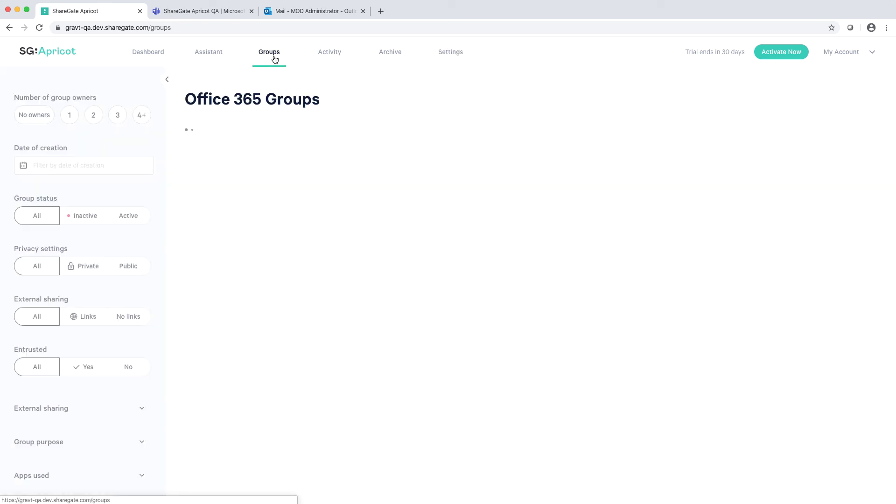
{"action": "left_click", "coordinate": [166, 79]}
{"action": "scroll", "coordinate": [269, 287], "scroll_direction": "down", "scroll_amount": 4}
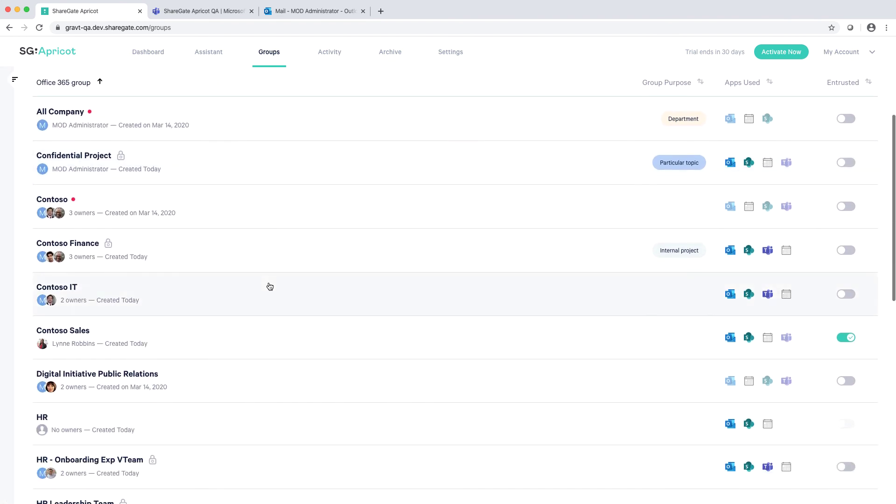
{"action": "scroll", "coordinate": [270, 286], "scroll_direction": "down", "scroll_amount": 5}
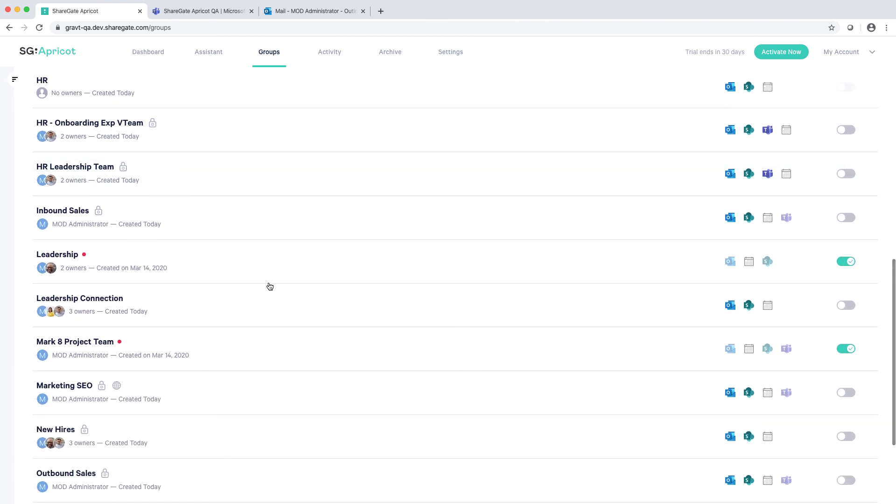
{"action": "mouse_move", "coordinate": [119, 386]}
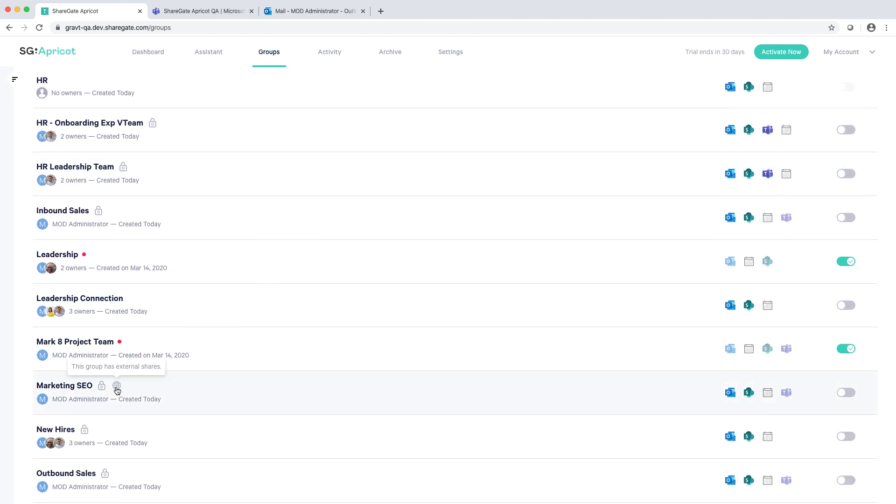
{"action": "left_click", "coordinate": [167, 394]}
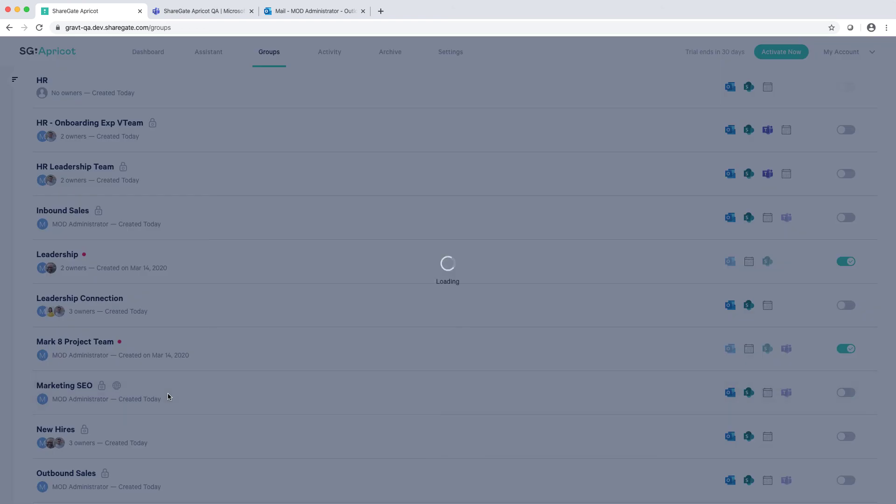
{"action": "left_click", "coordinate": [247, 181]}
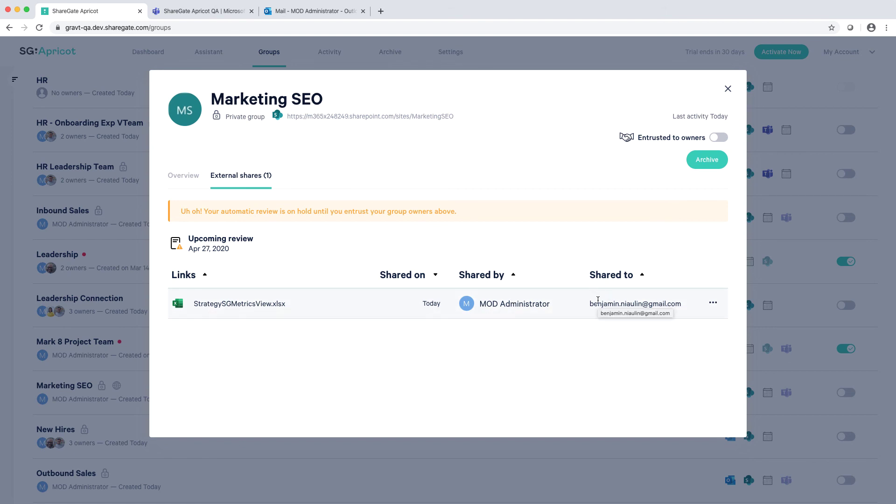
{"action": "left_click", "coordinate": [111, 274]}
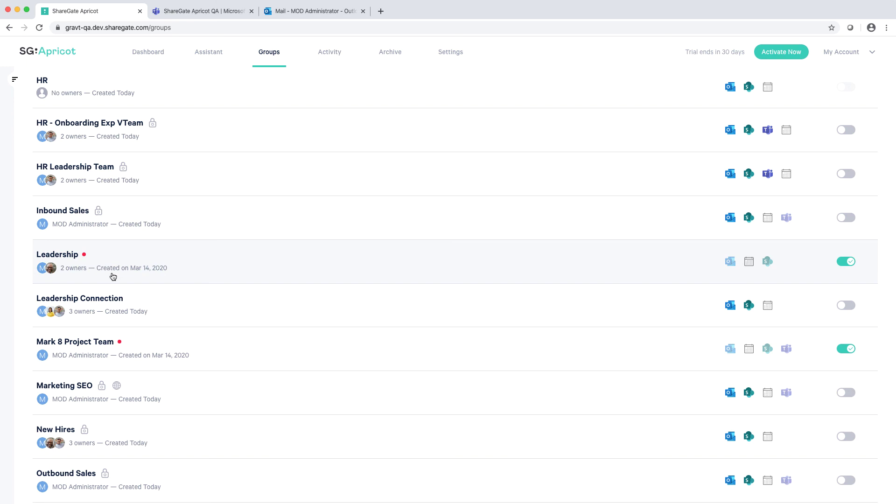
Step: Review the External sharing policy's review schedule in Settings and return to the dashboard
{"action": "left_click", "coordinate": [450, 52]}
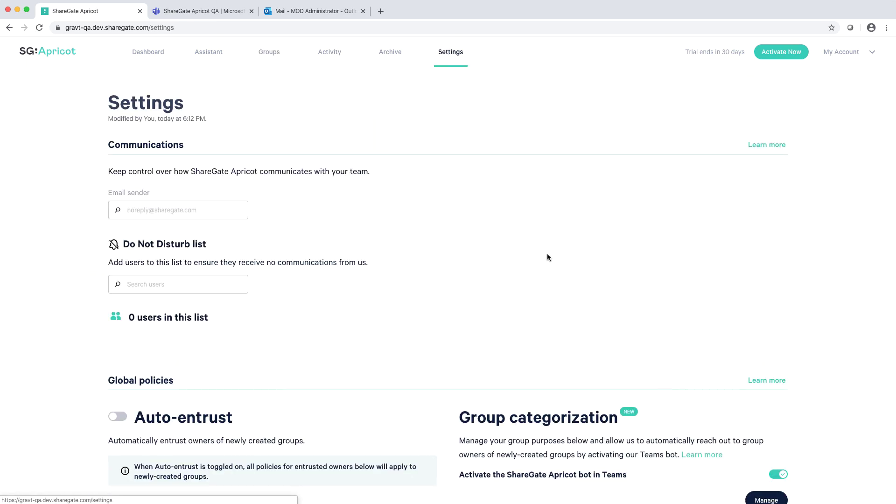
{"action": "scroll", "coordinate": [547, 255], "scroll_direction": "down", "scroll_amount": 5}
{"action": "scroll", "coordinate": [548, 257], "scroll_direction": "down", "scroll_amount": 3}
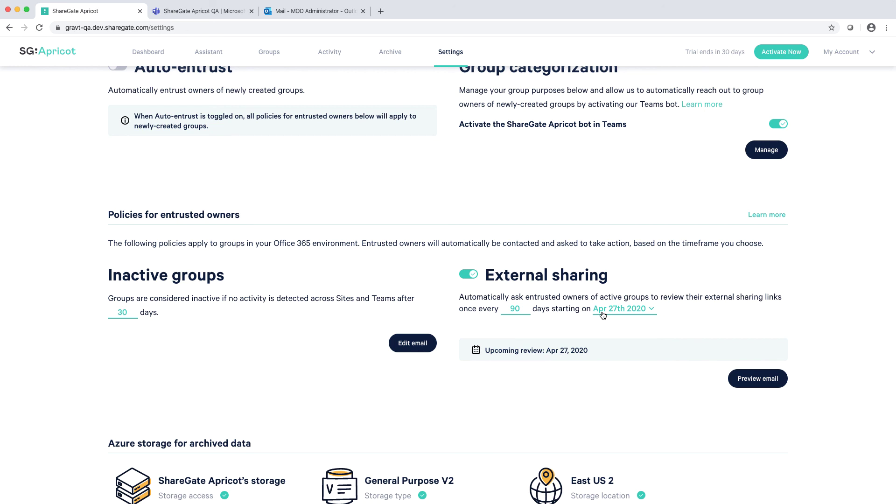
{"action": "left_click", "coordinate": [155, 59]}
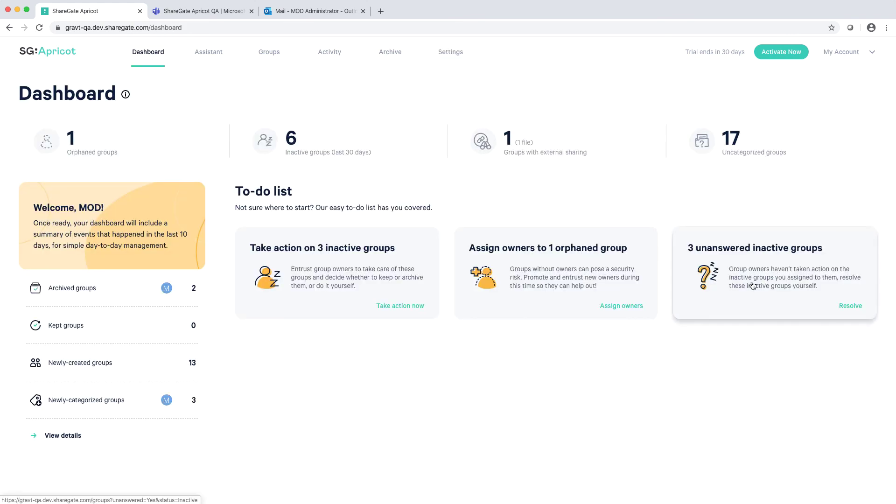